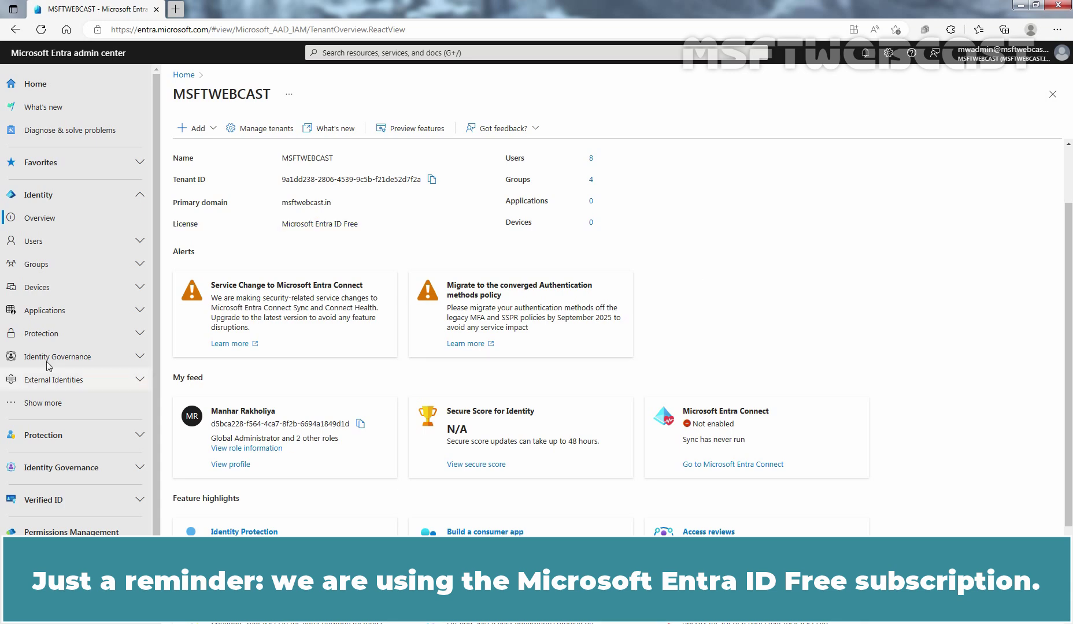
# Open the tenant's Group settings page under Groups in the left navigation
pyautogui.click(59, 267)
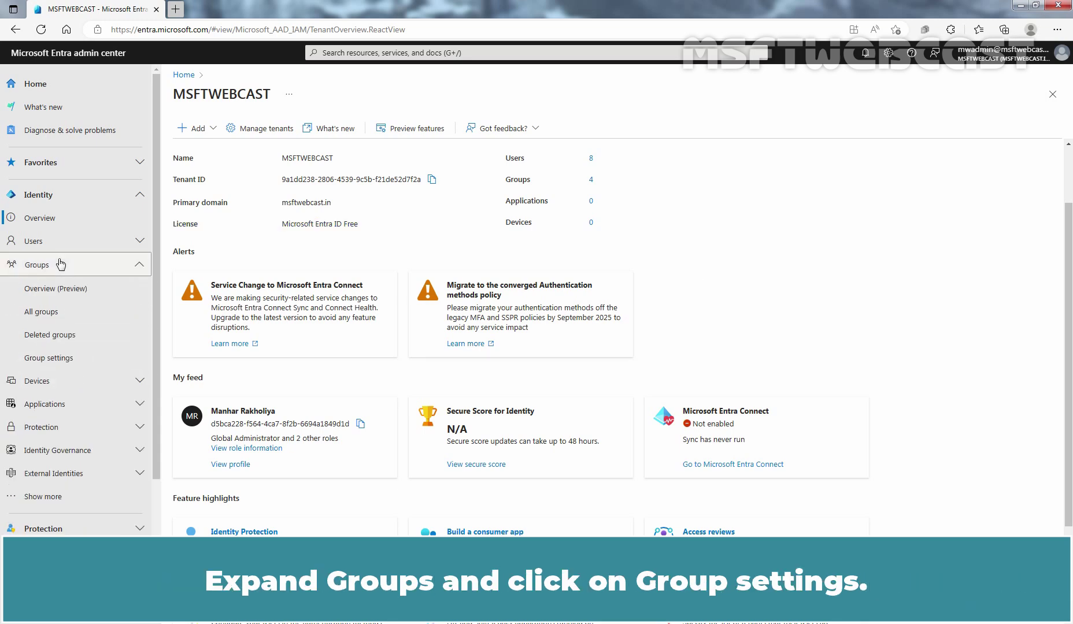
pyautogui.click(57, 359)
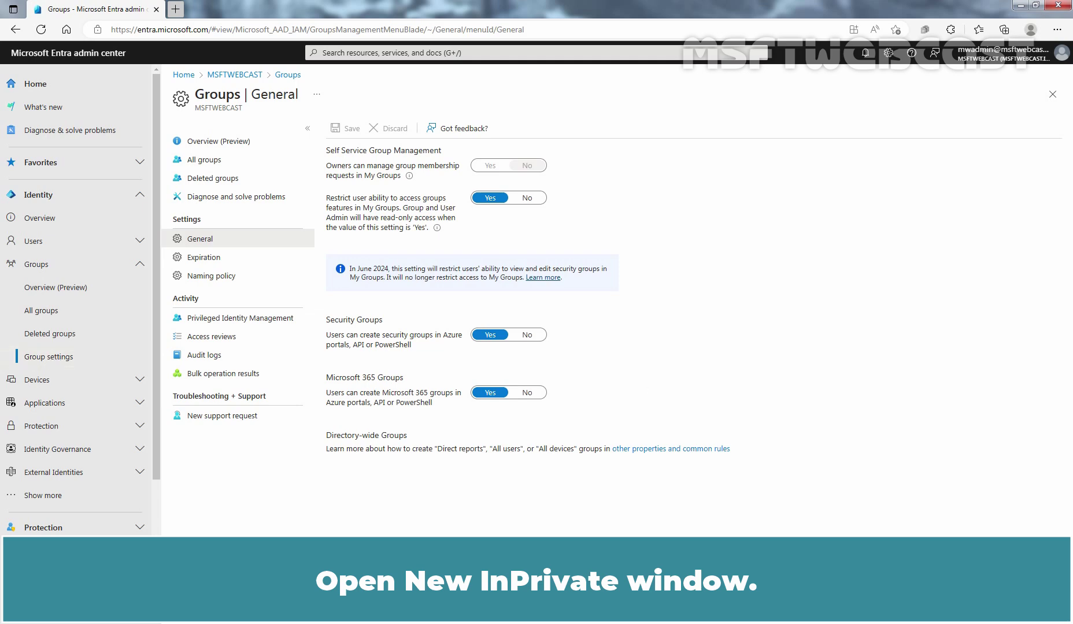
# Open a new InPrivate window and go to myapps.microsoft.com
pyautogui.click(1058, 32)
pyautogui.click(978, 88)
pyautogui.write('myapps.microsoft.com')
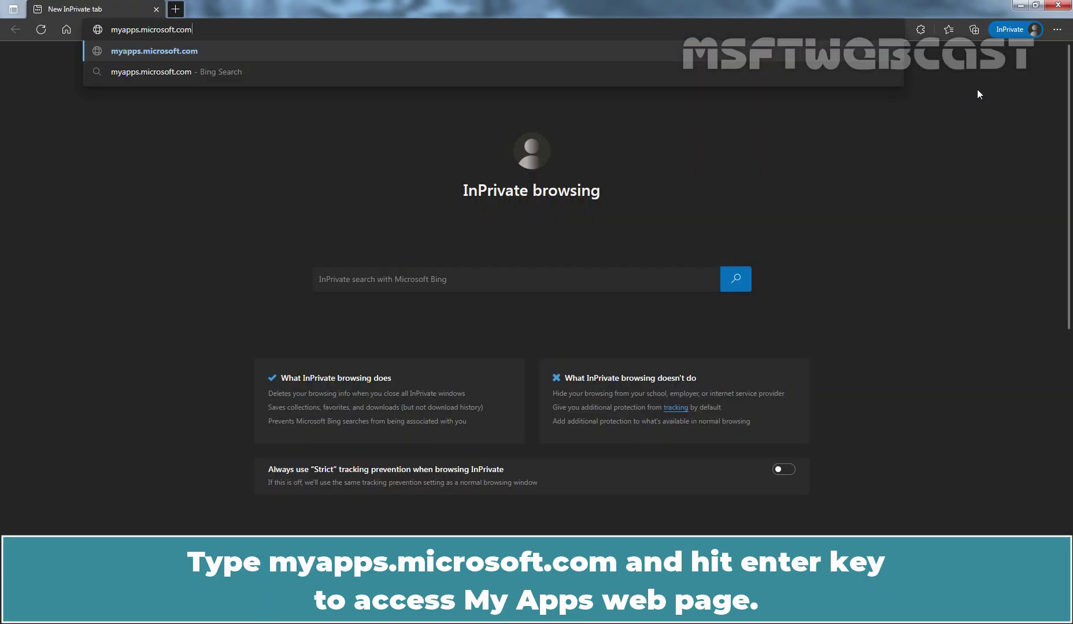
pyautogui.press('Return')
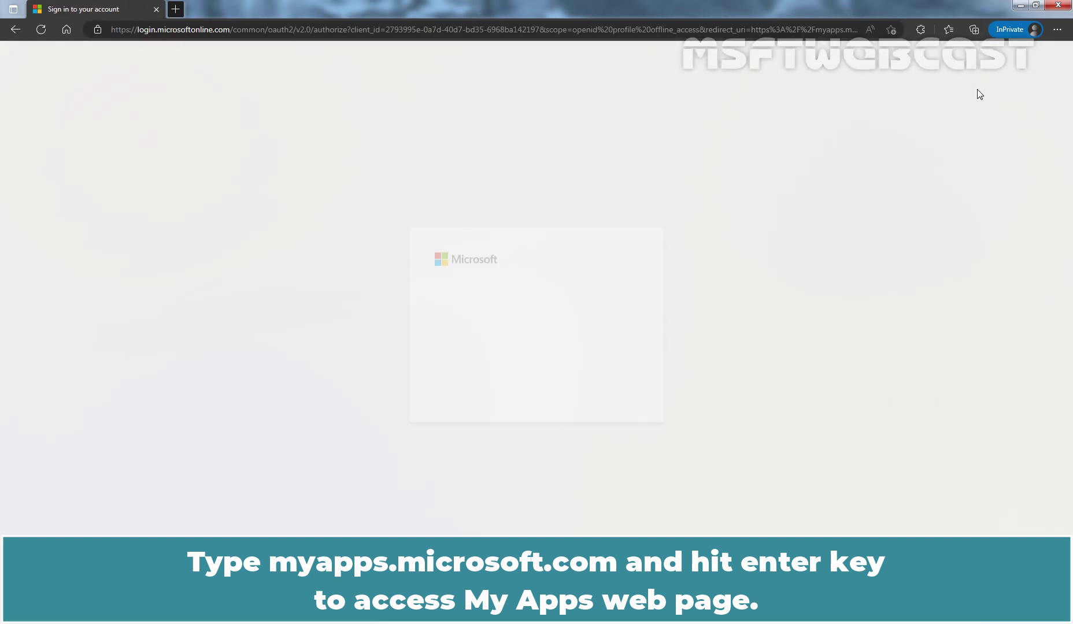
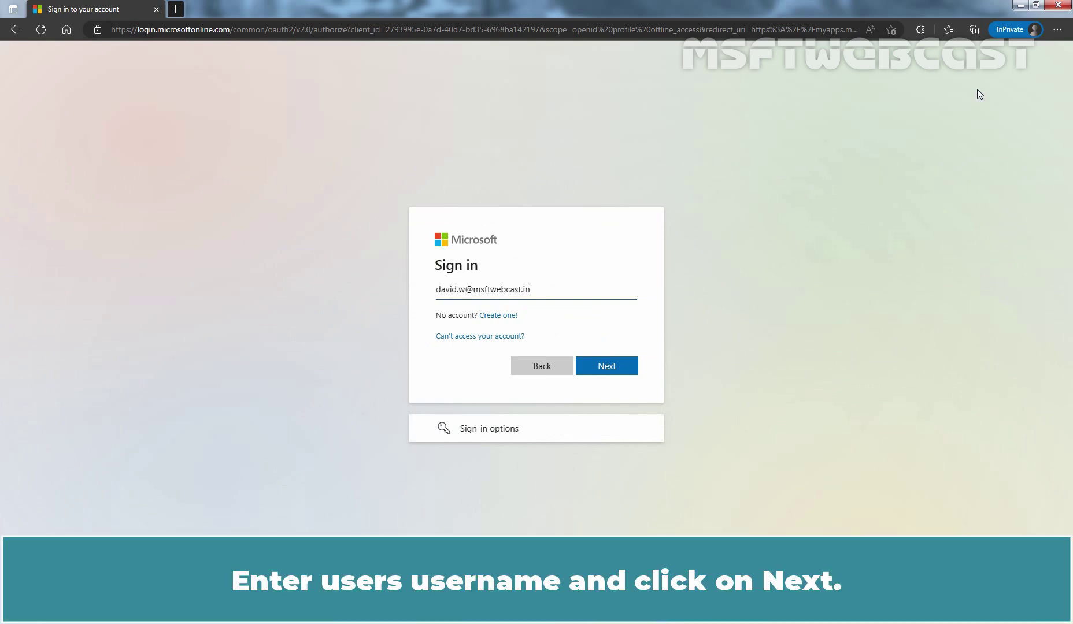
# Sign in with the test user's e-mail and password, declining to stay signed in
pyautogui.click(609, 365)
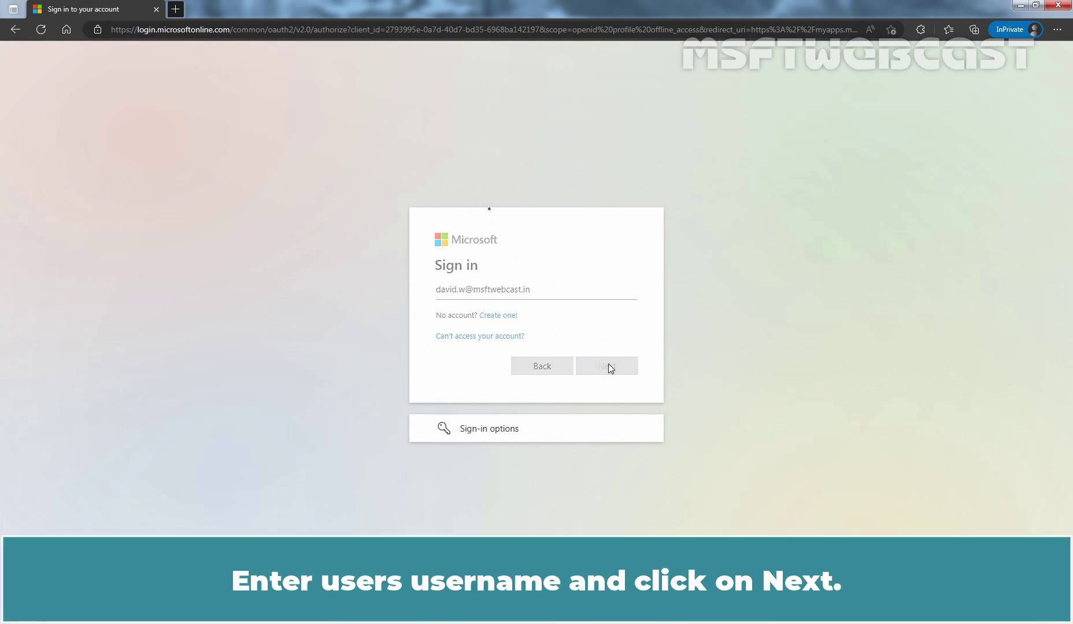
pyautogui.write('*******')
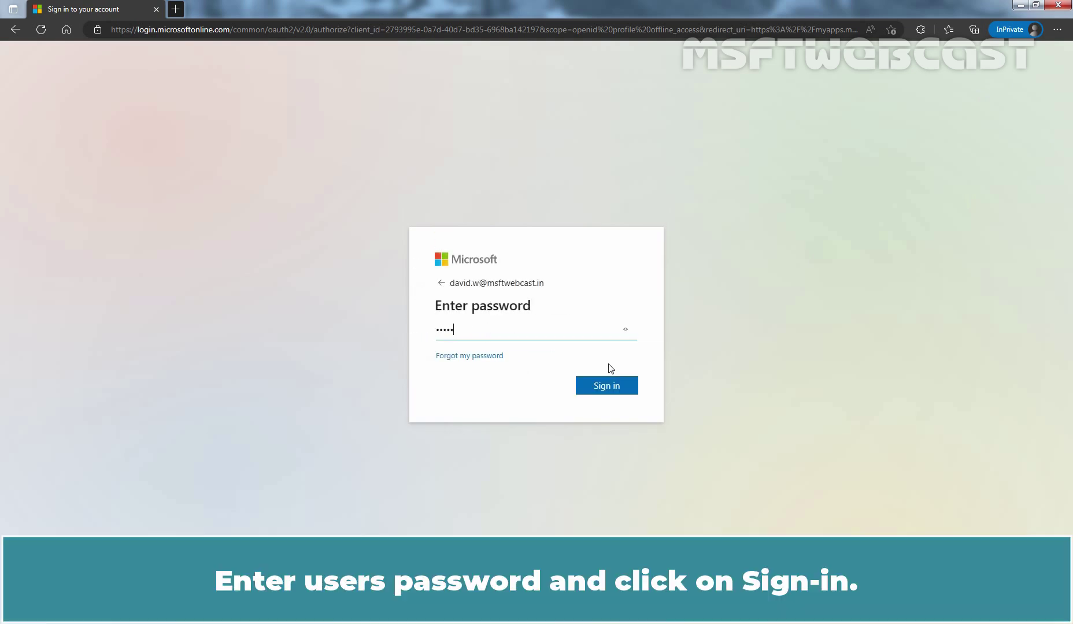
pyautogui.write('***')
pyautogui.click(607, 385)
pyautogui.click(544, 391)
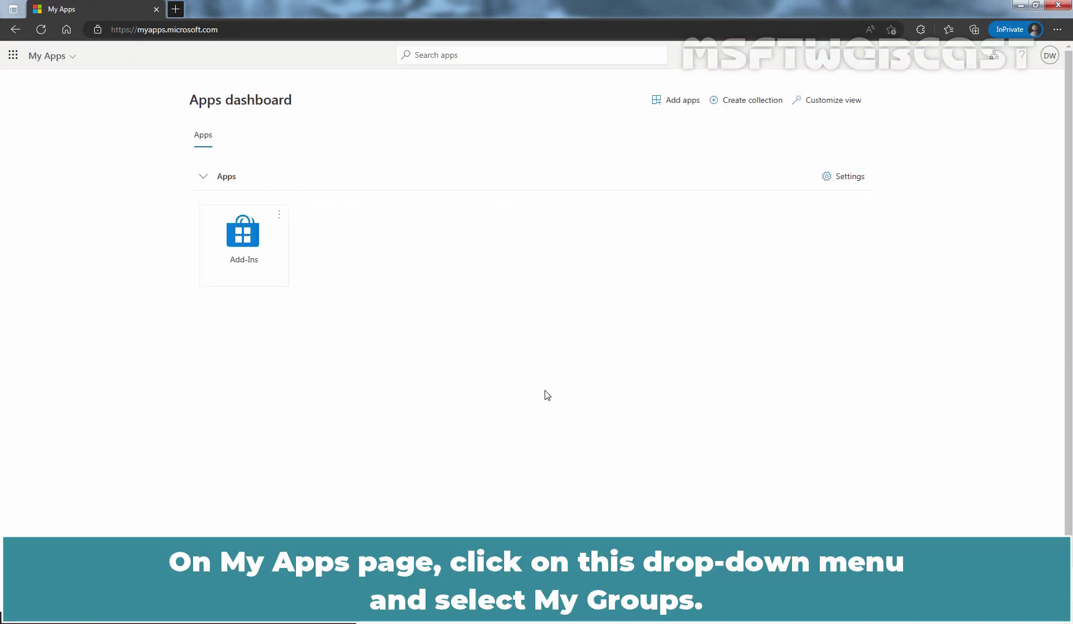
# Open My Groups from the My Apps portal list, then return to the admin center
pyautogui.click(72, 56)
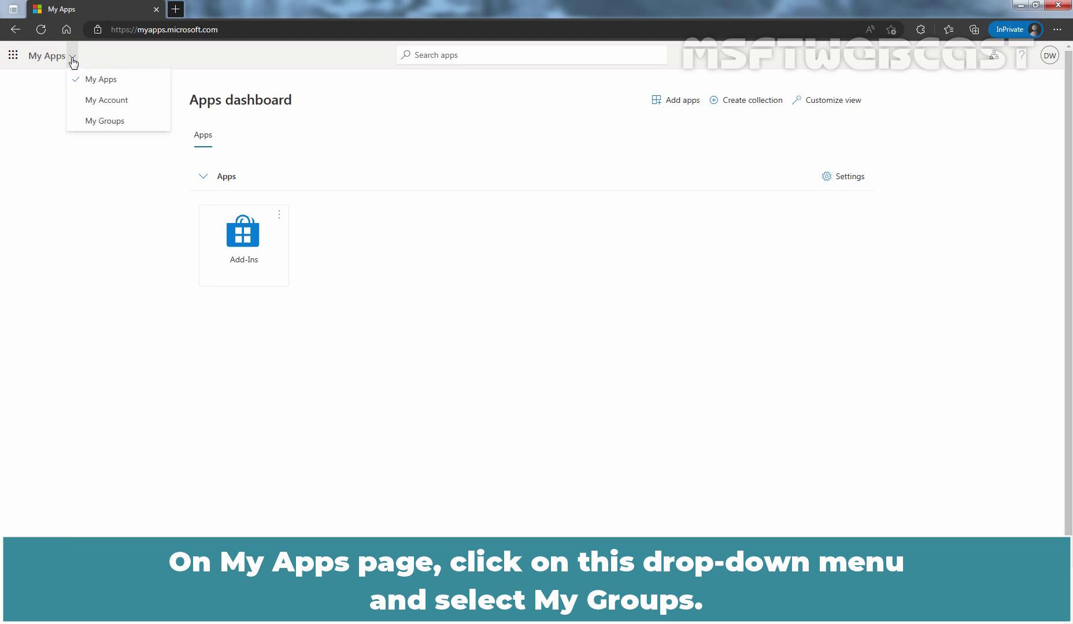
pyautogui.click(102, 123)
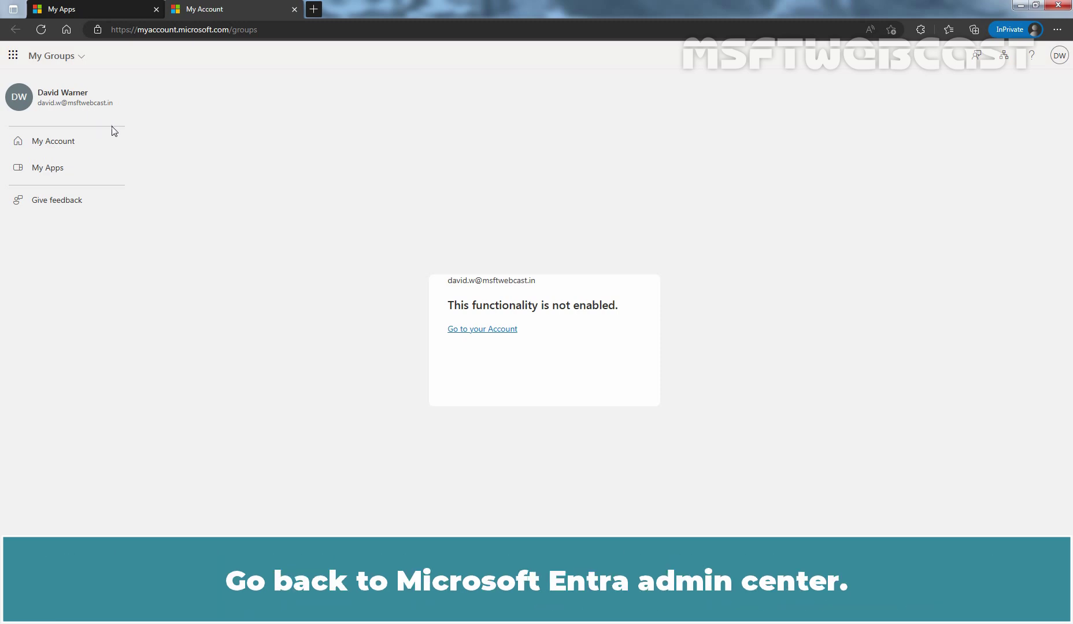
pyautogui.hotkey('alt', 'Tab')
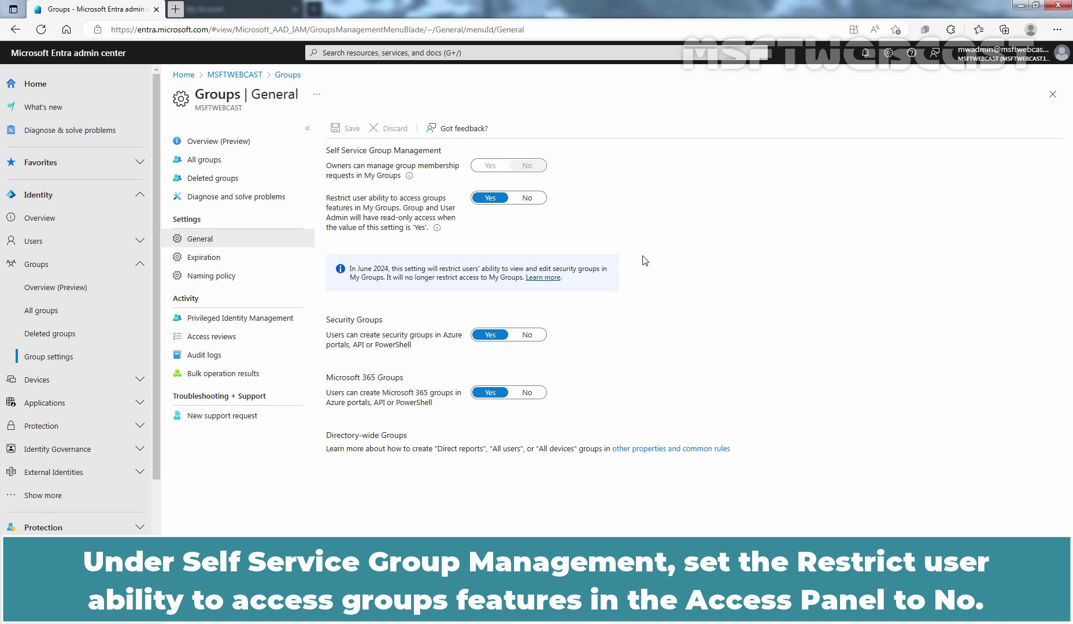
# Set 'Restrict user ability to access groups features in My Groups' to No, save, and reload My Groups
pyautogui.click(526, 198)
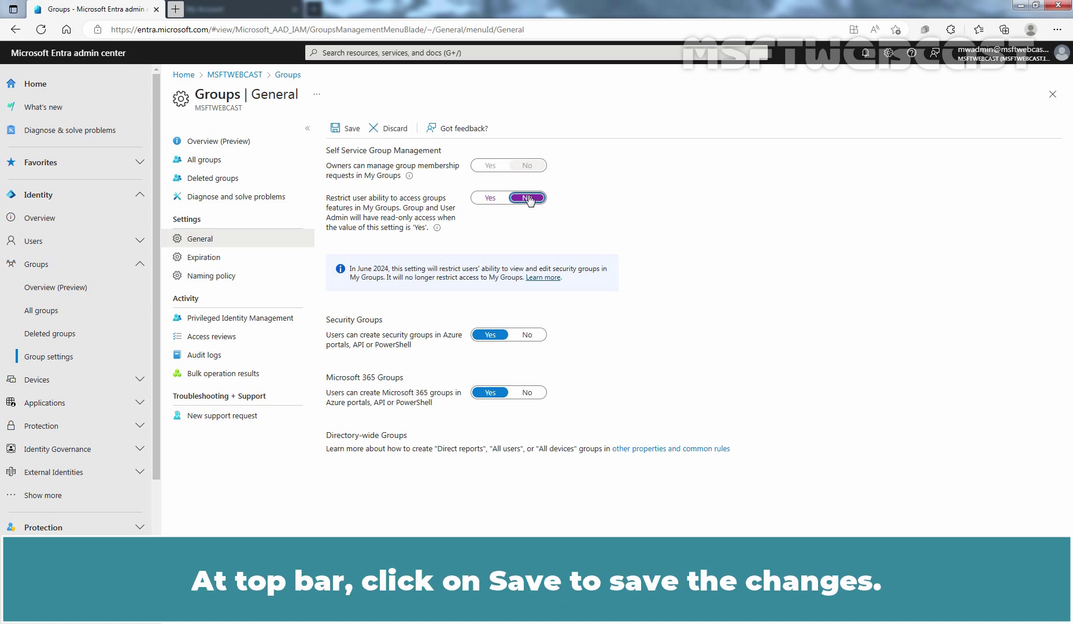
pyautogui.click(346, 130)
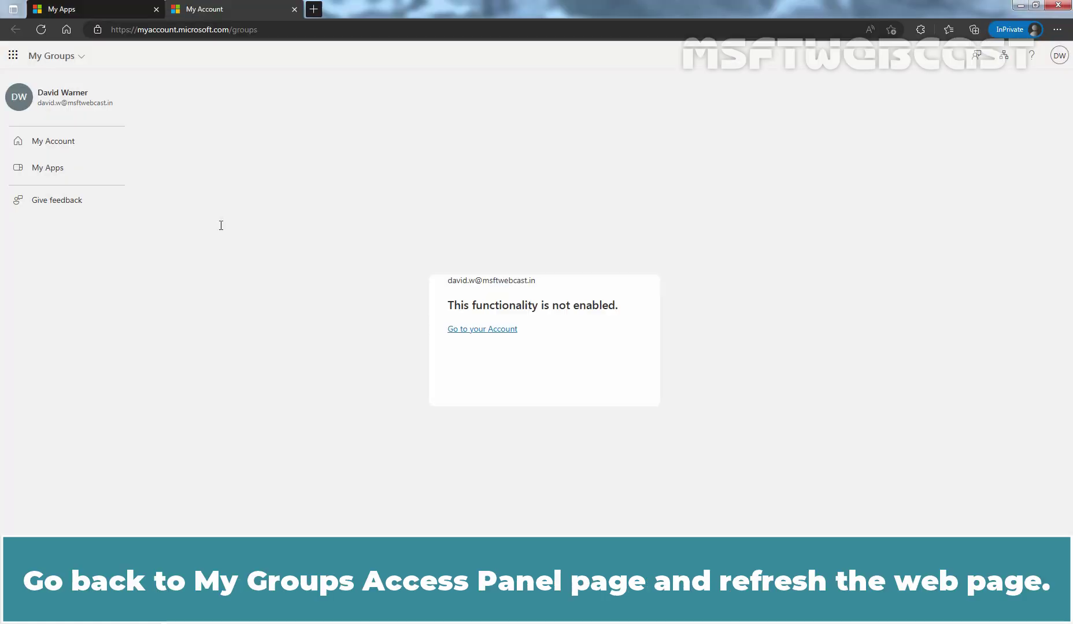
pyautogui.click(41, 29)
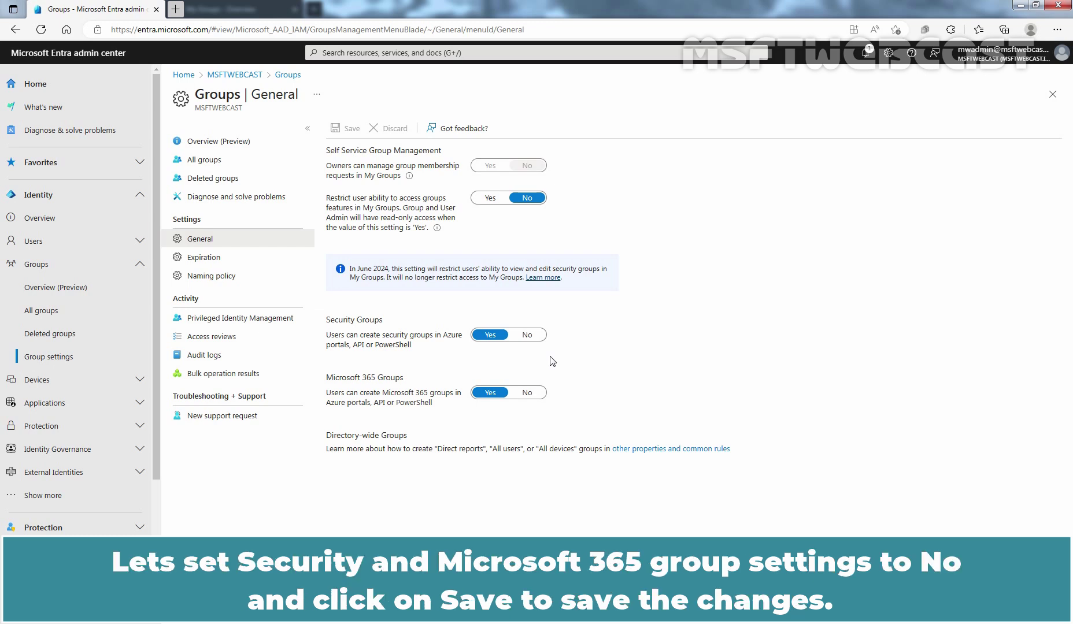
# Set user creation of Security Groups and Microsoft 365 Groups to No and save
pyautogui.click(527, 335)
pyautogui.click(526, 394)
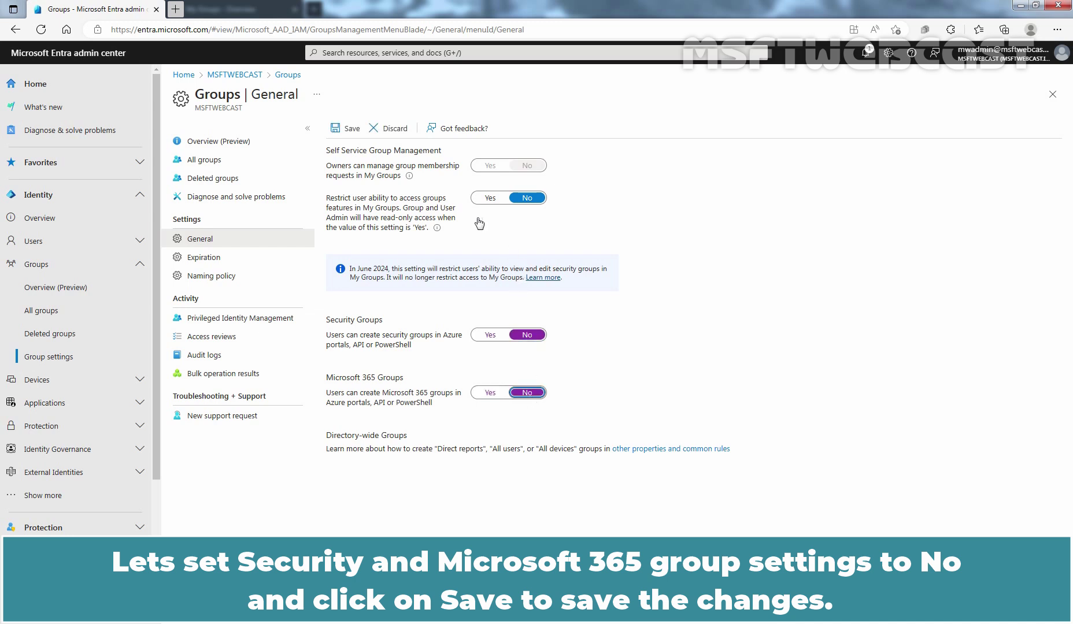
pyautogui.click(346, 130)
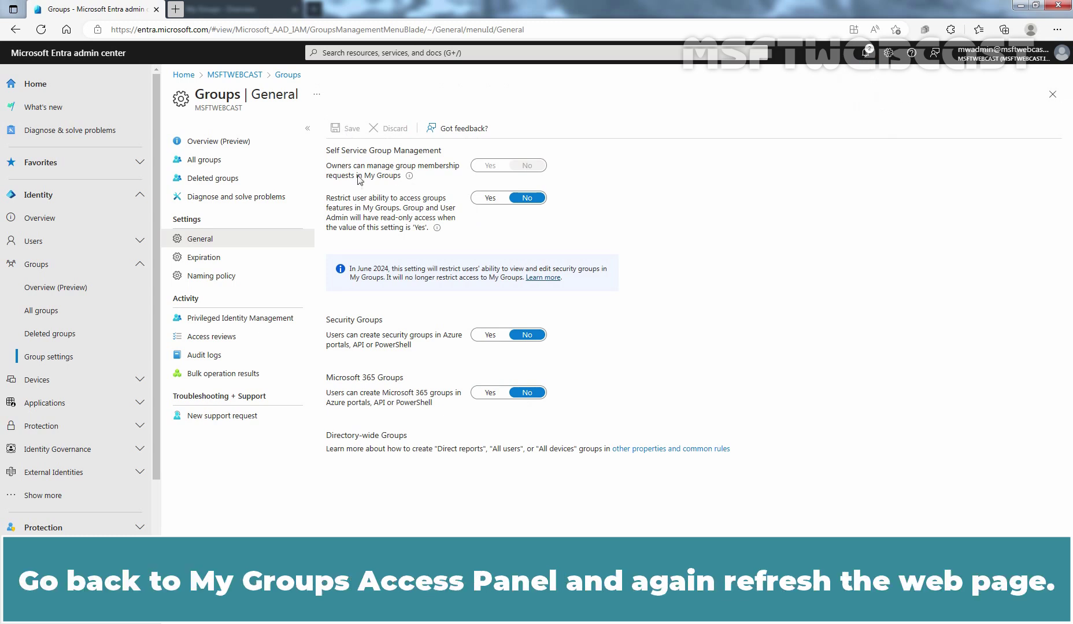
pyautogui.hotkey('alt', 'Tab')
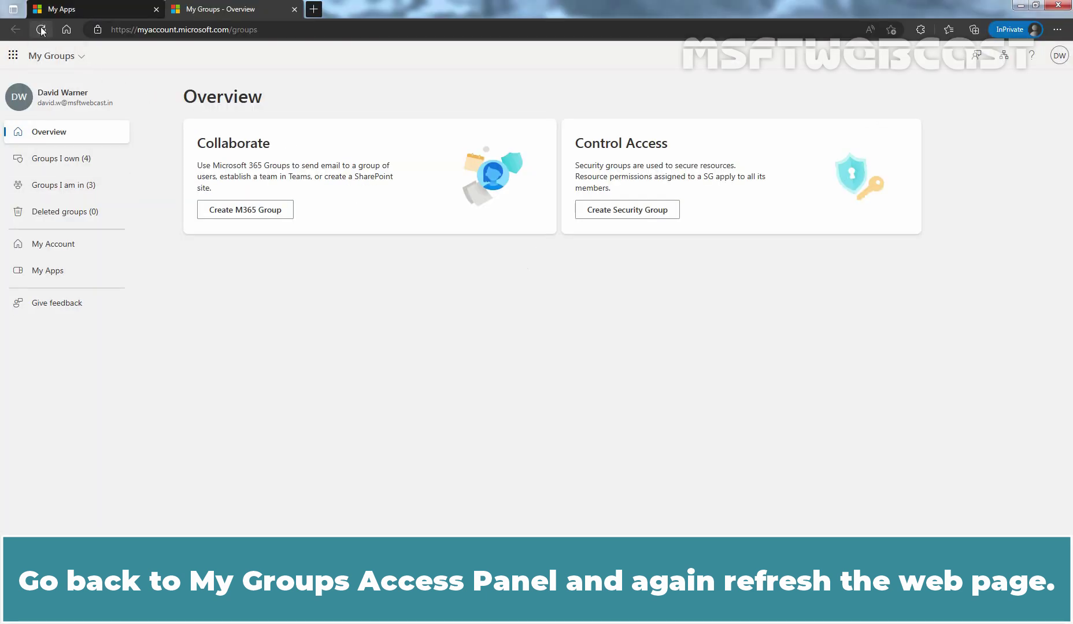
# Refresh My Groups and open MGAP-SecGroup1 from the Groups I own list
pyautogui.click(41, 30)
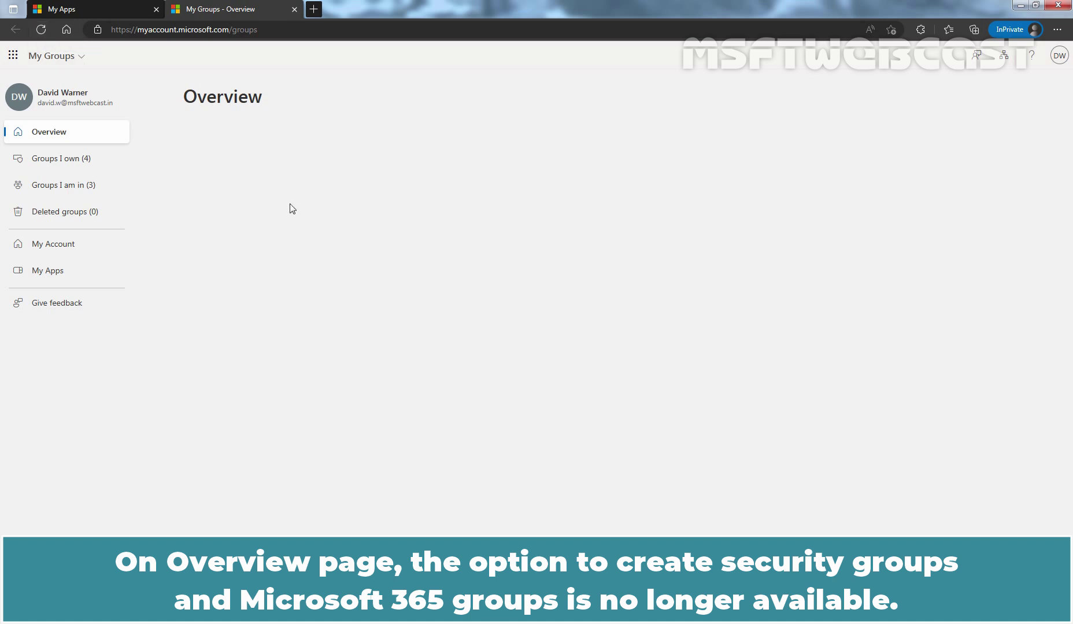
pyautogui.click(68, 159)
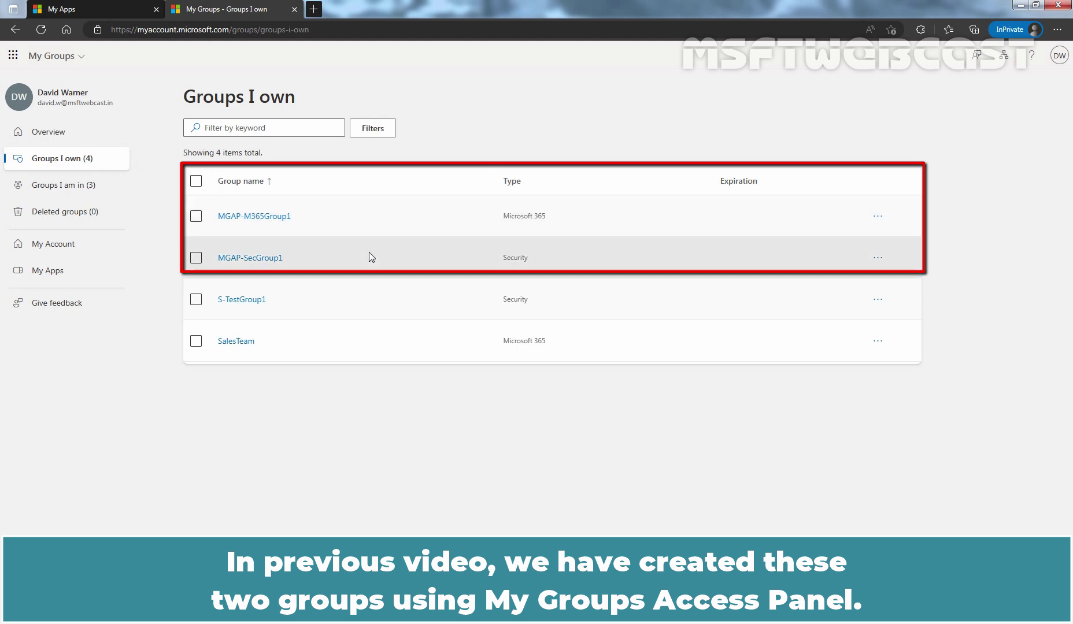
pyautogui.click(236, 258)
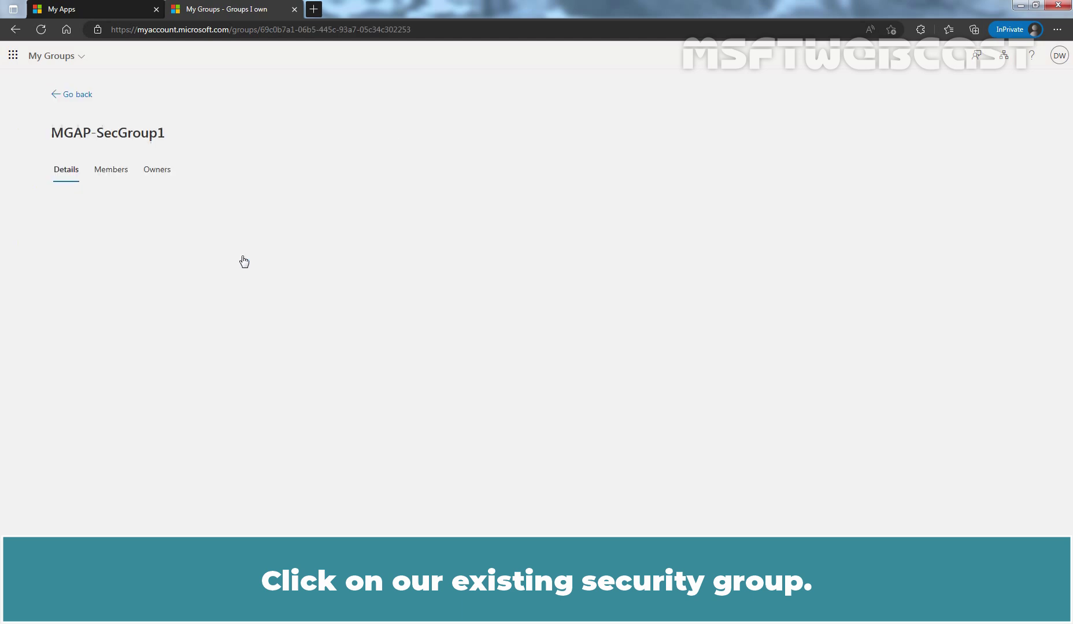
# Add a user found by name search as a new member of MGAP-SecGroup1
pyautogui.click(112, 172)
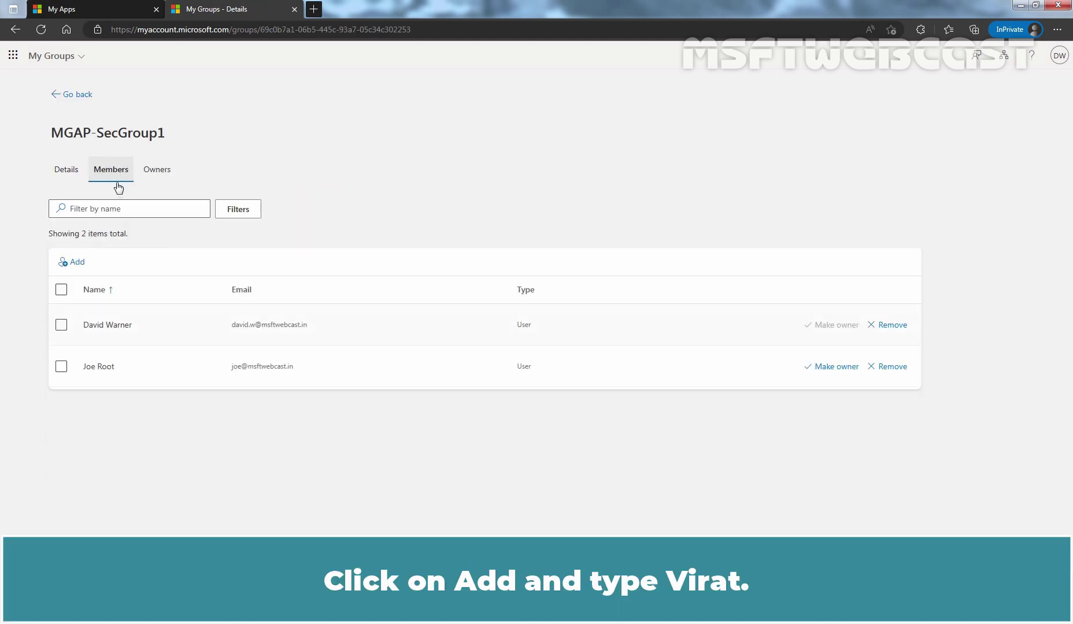
pyautogui.click(79, 263)
pyautogui.write('virat')
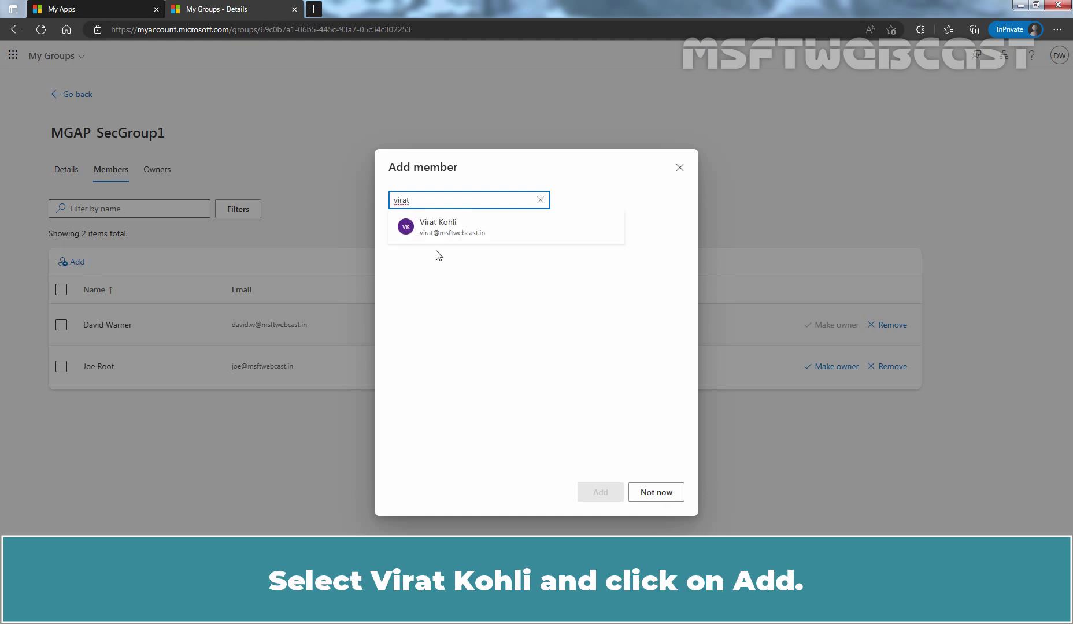
pyautogui.click(453, 230)
pyautogui.click(604, 493)
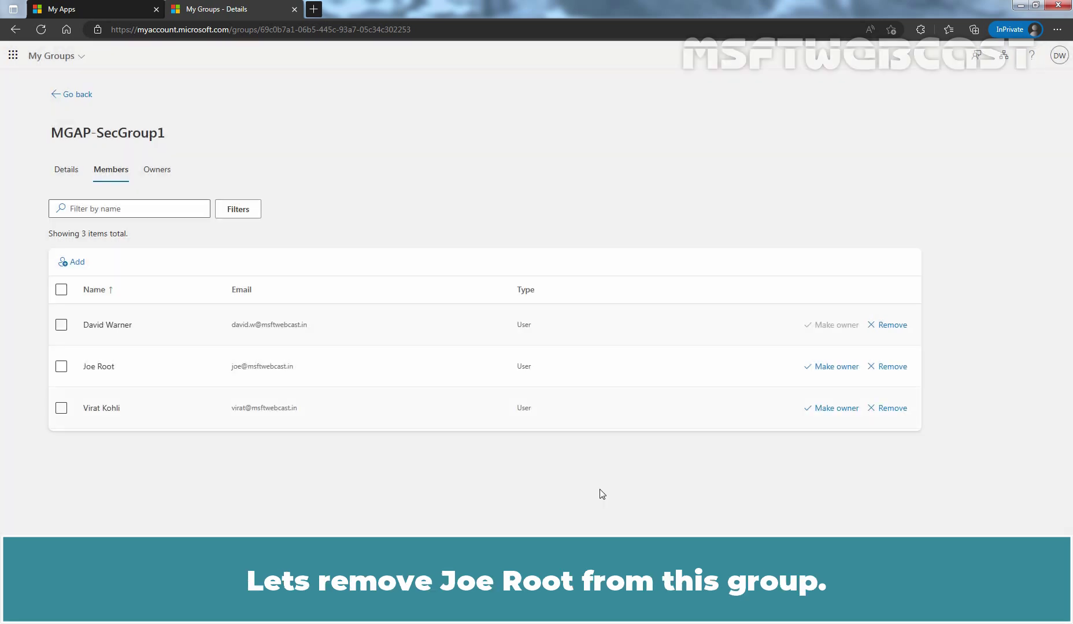
# Remove another existing member from MGAP-SecGroup1 and dismiss the feedback prompt
pyautogui.click(894, 371)
pyautogui.click(546, 382)
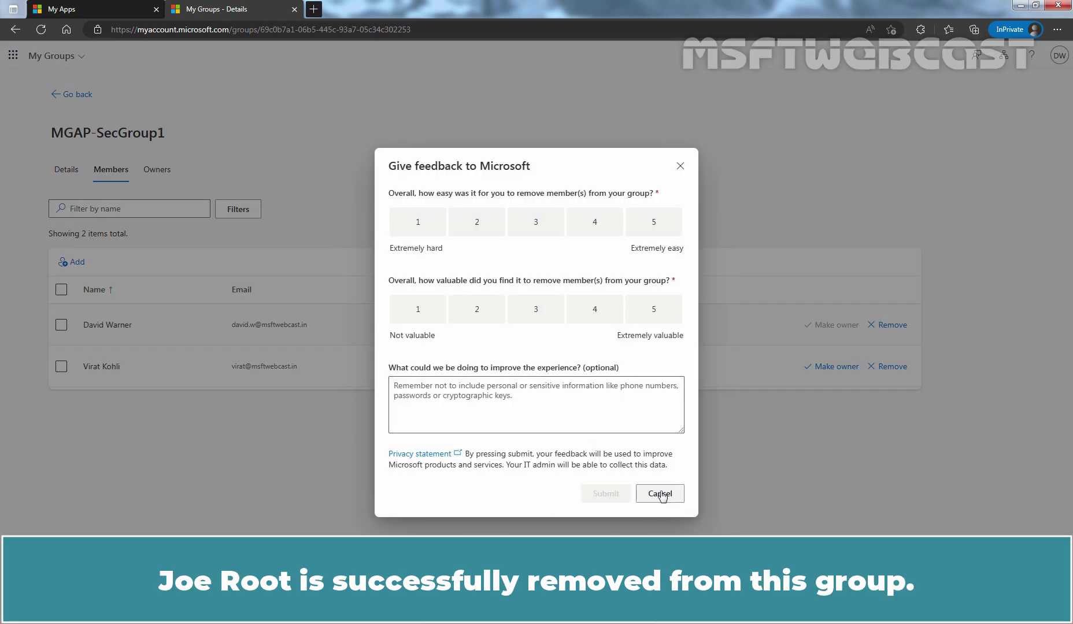
pyautogui.click(662, 493)
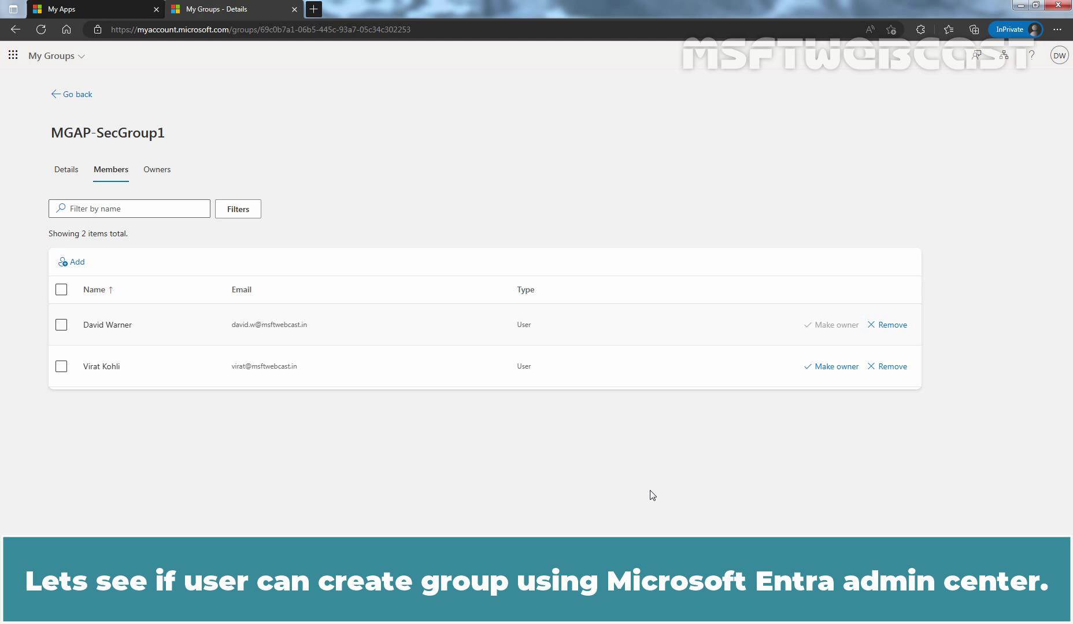
# Open a new private tab and navigate to entra.microsoft.com
pyautogui.click(313, 8)
pyautogui.write('entr')
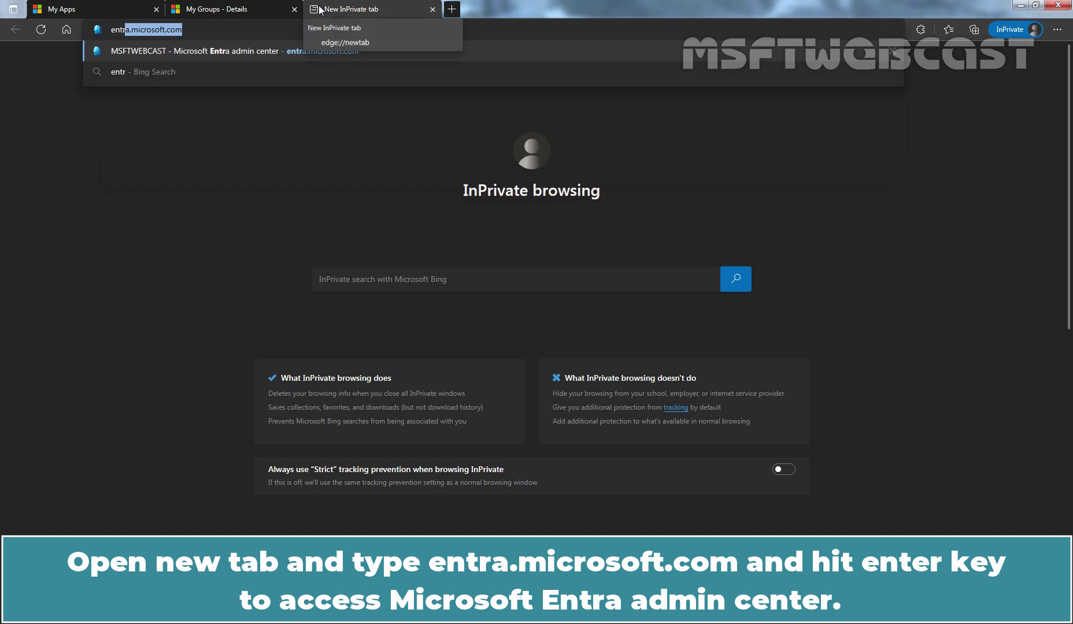
pyautogui.press('Right')
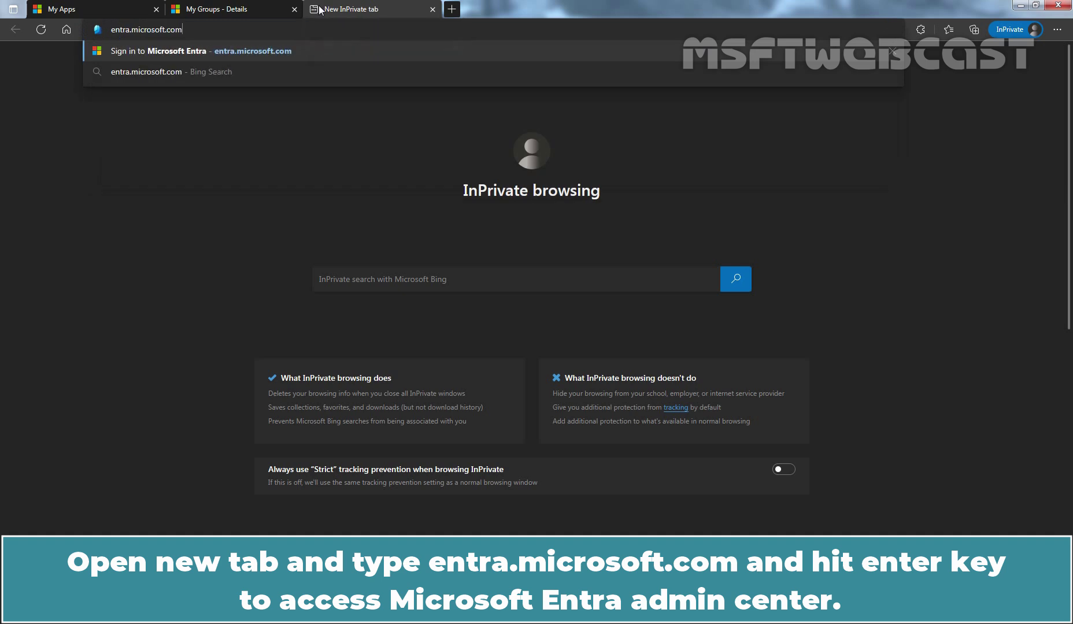
pyautogui.press('Return')
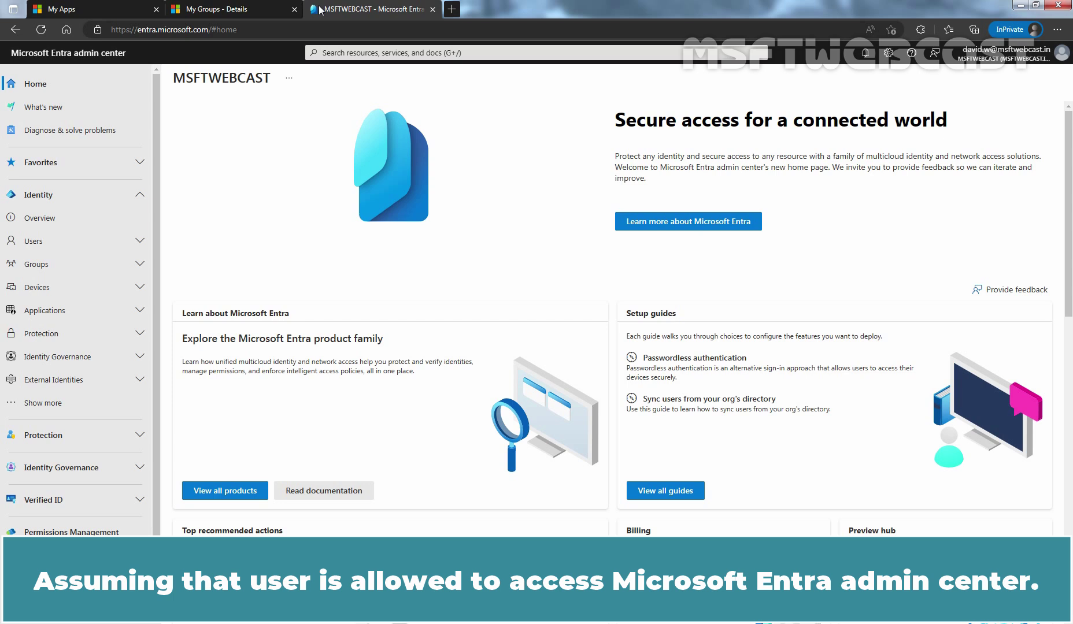
# Start a new group from Groups > All groups in the admin center
pyautogui.click(73, 264)
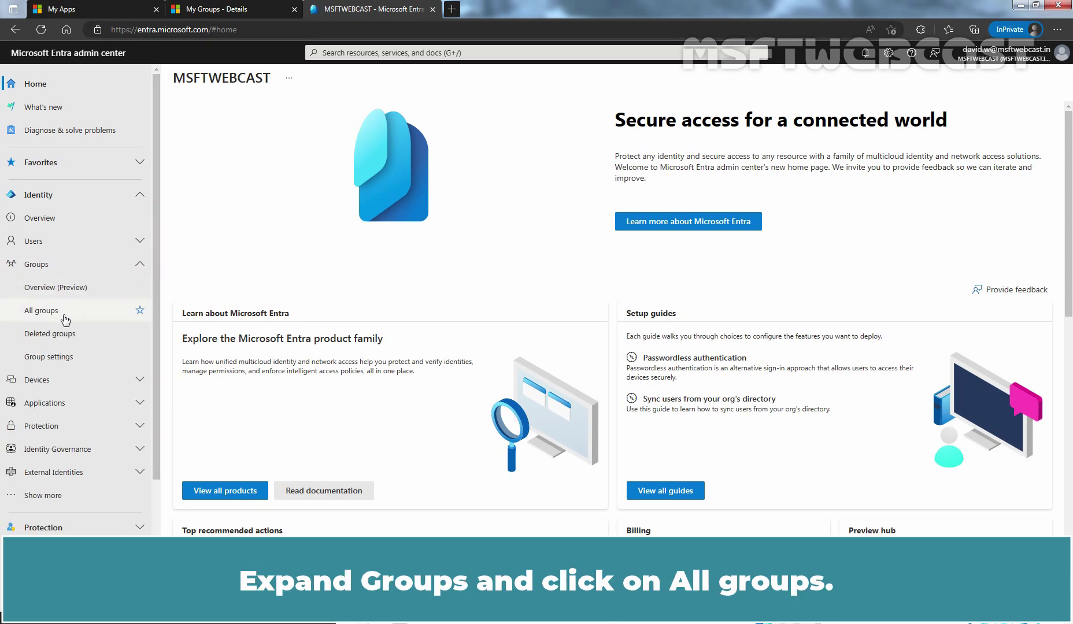
pyautogui.click(64, 313)
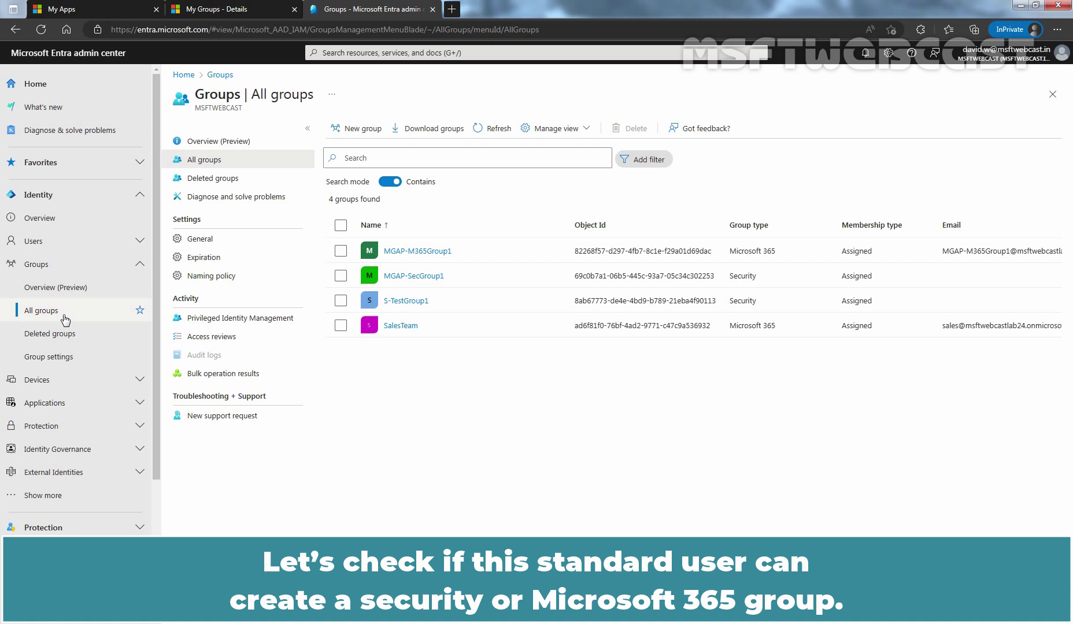
pyautogui.click(358, 130)
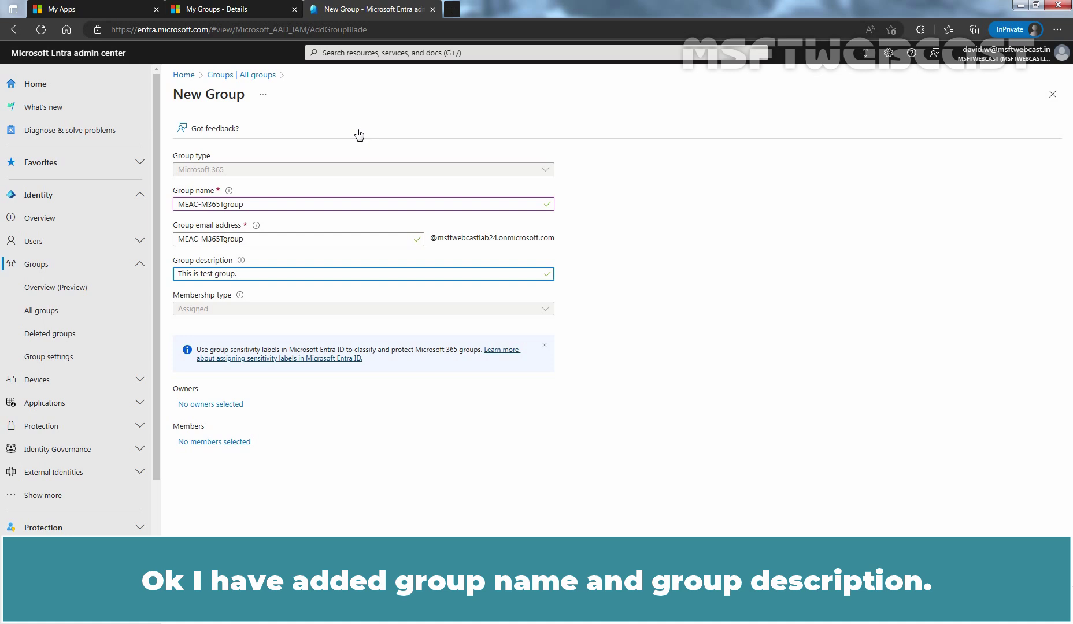
# Submit MEAC-M365Tgroup and read the insufficient-privileges failure notification
pyautogui.click(196, 605)
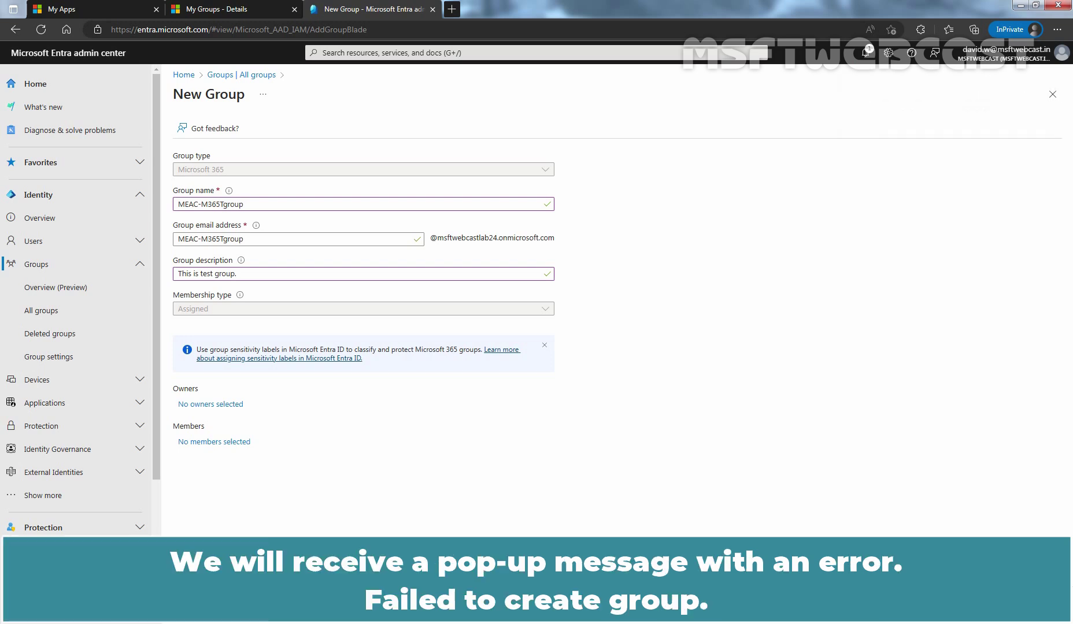
pyautogui.click(866, 54)
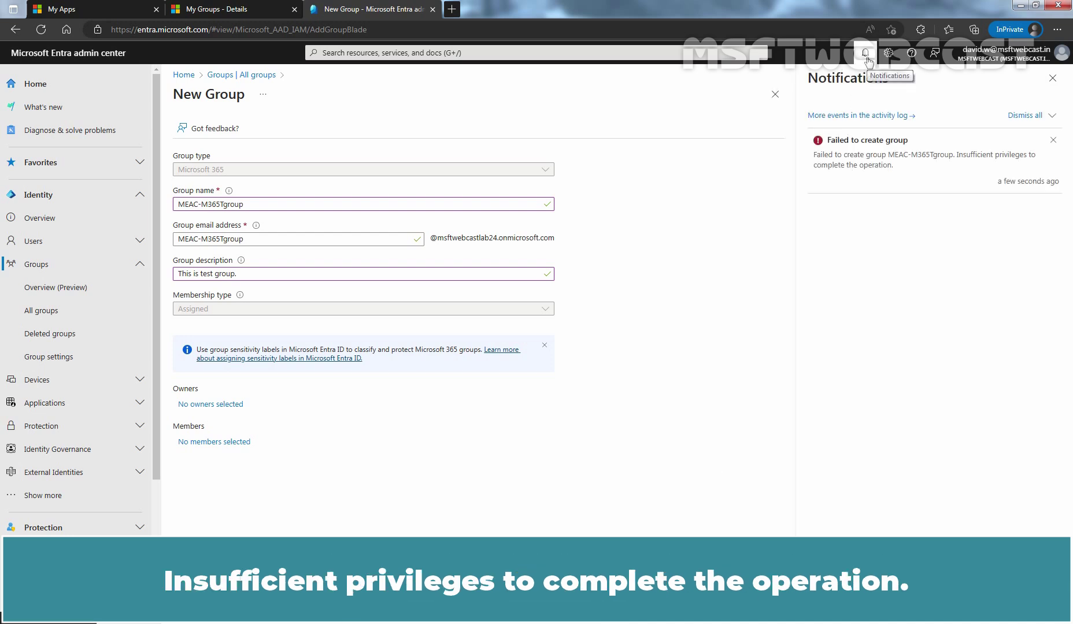